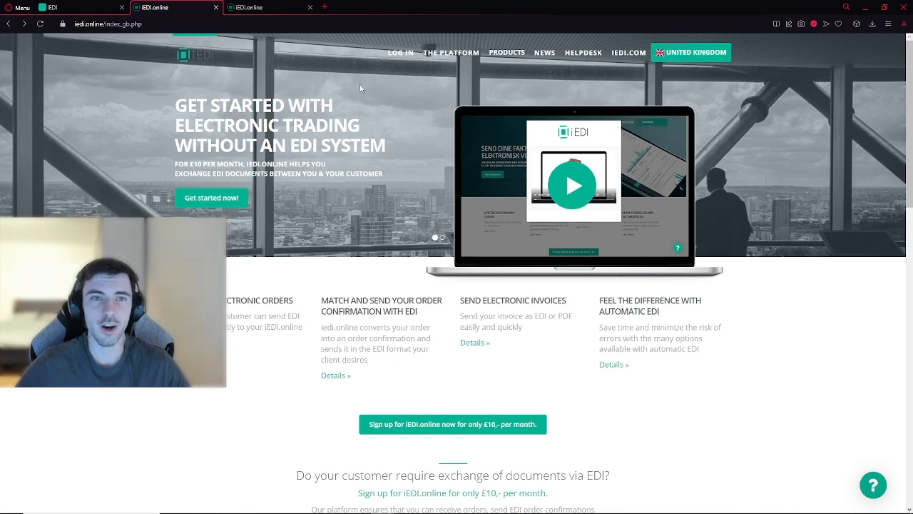
Step: Switch to the iEDI.online dashboard and open the recent Test Customer sales order that was received by API/EDI
key("ctrl+Tab")
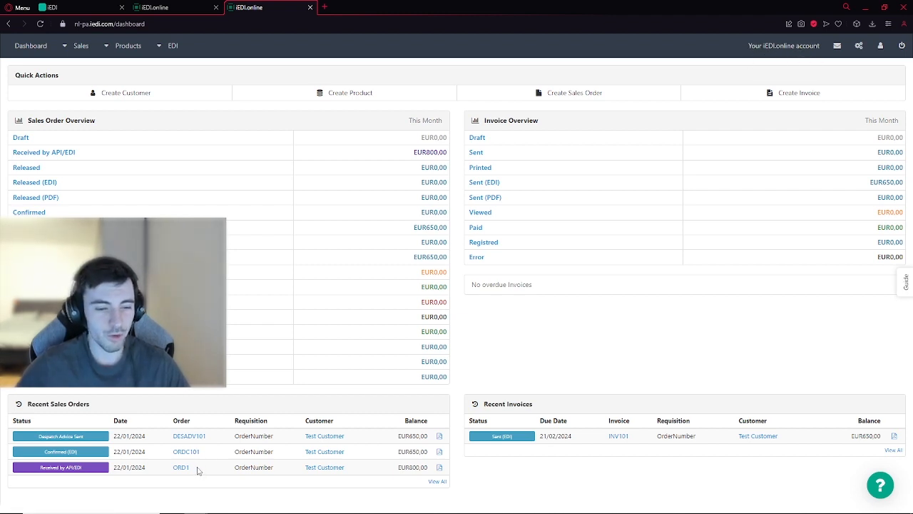
left_click_drag(191, 468, 173, 468)
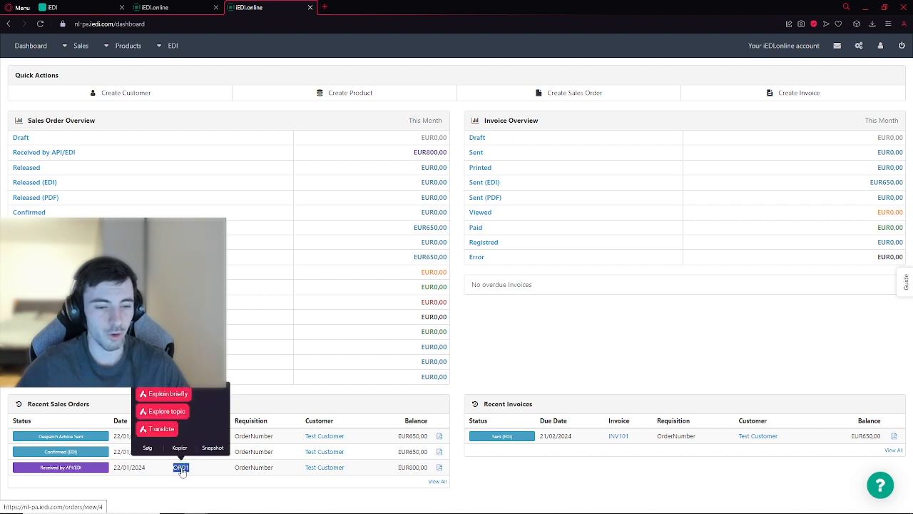
left_click(230, 471)
left_click_drag(349, 471, 306, 474)
left_click(309, 485)
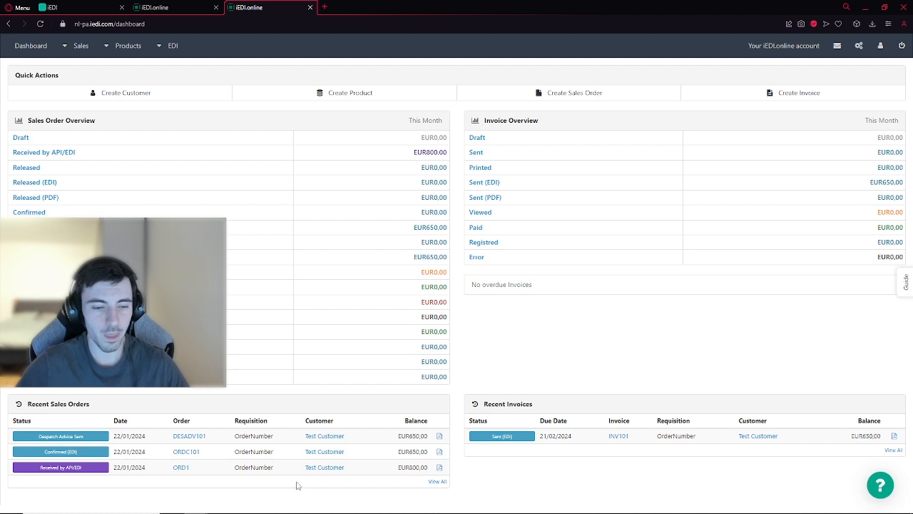
left_click(180, 469)
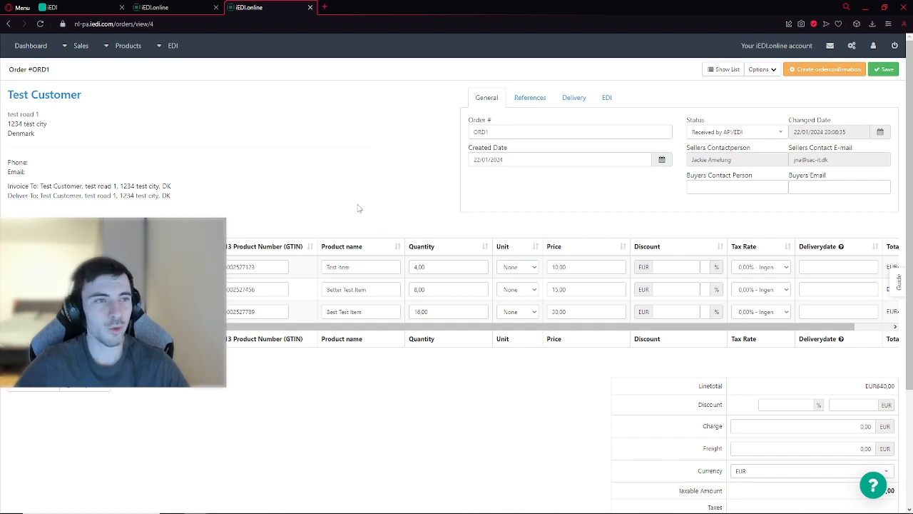
Step: Create an order confirmation from the sales order and set the Best Test Item quantity to 12
left_click(817, 70)
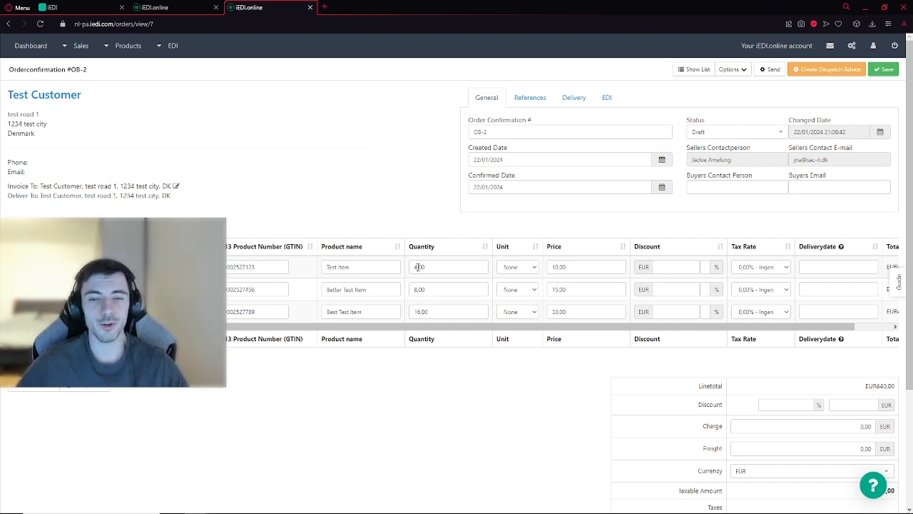
double_click(419, 312)
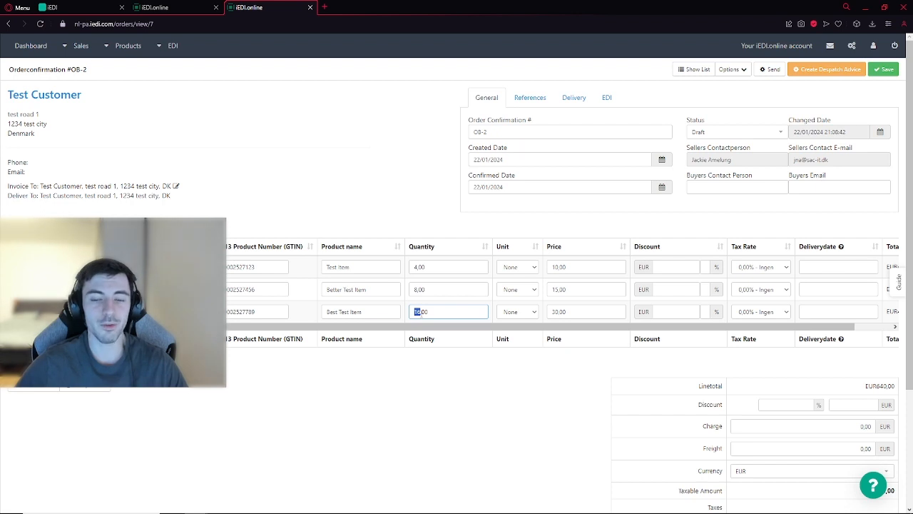
type("12")
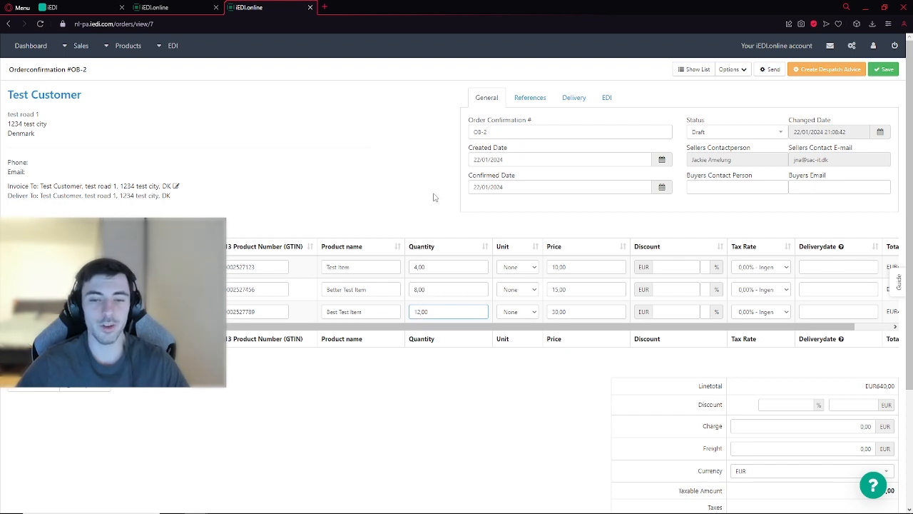
Step: Set the order confirmation's confirmed delivery date to 31/01/2024 and save it
left_click(528, 106)
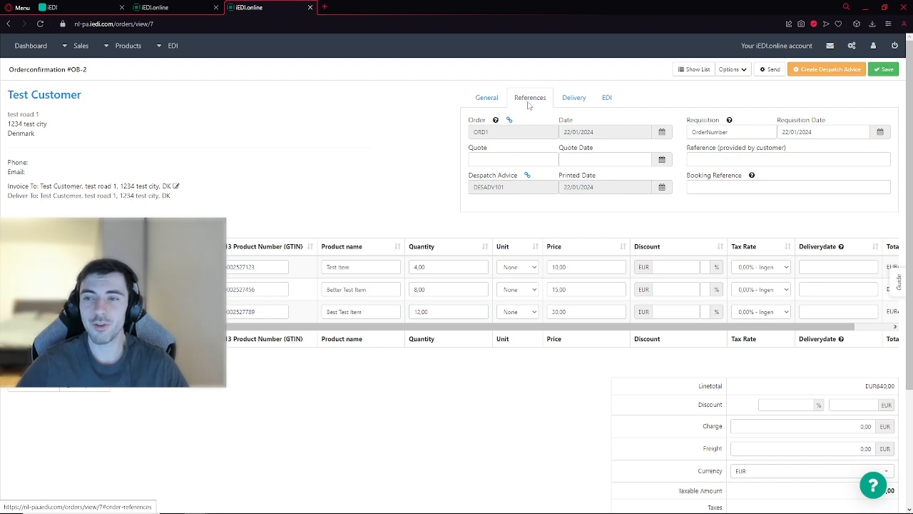
left_click(574, 99)
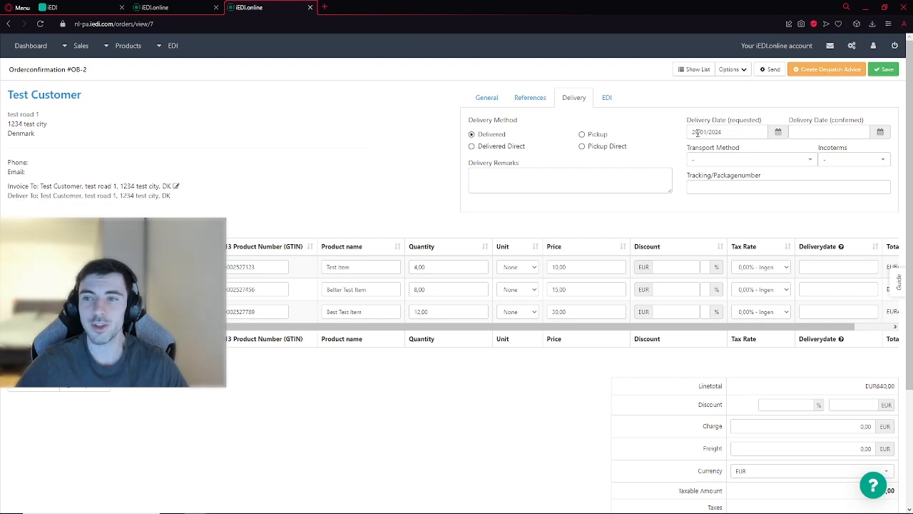
left_click(807, 133)
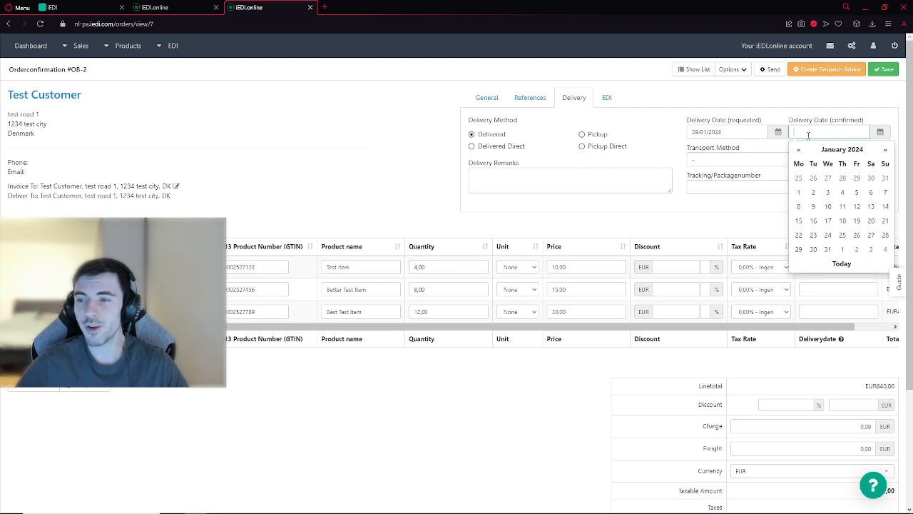
left_click(828, 250)
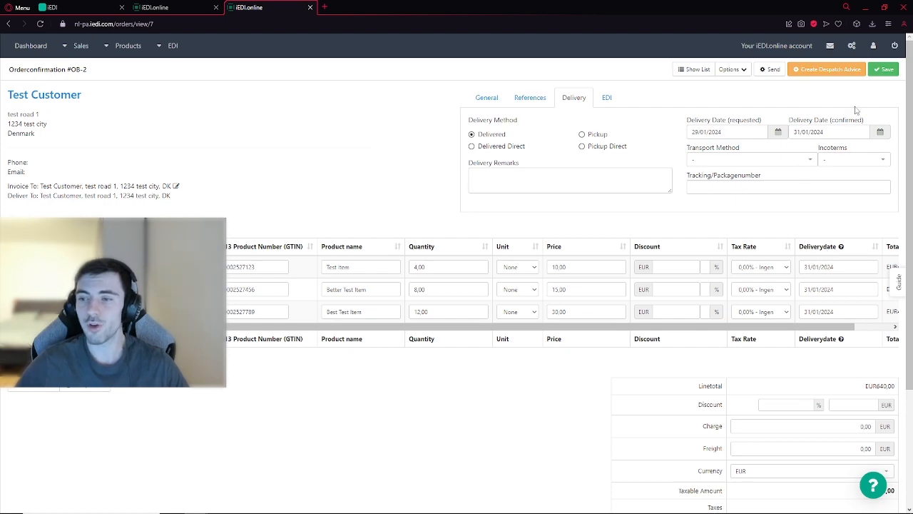
left_click(883, 70)
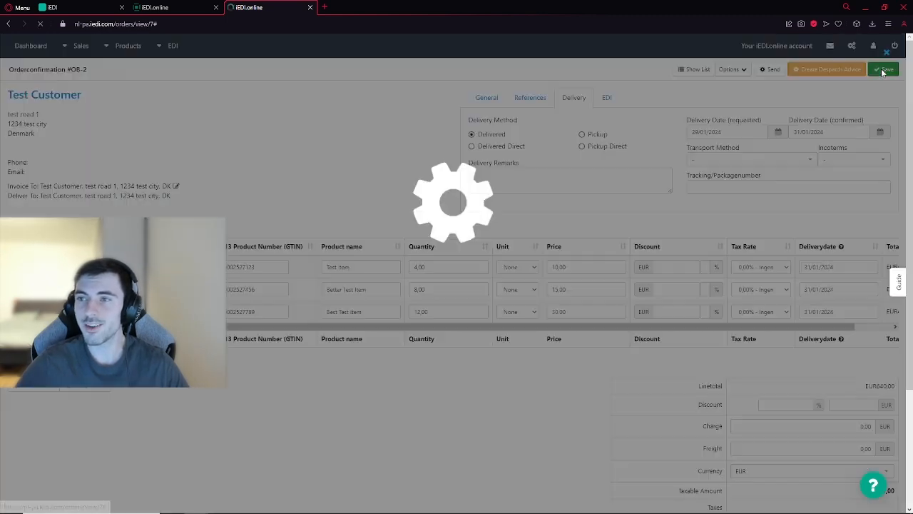
Step: Confirm the order confirmation, send it by EDI, and check its status
left_click(771, 69)
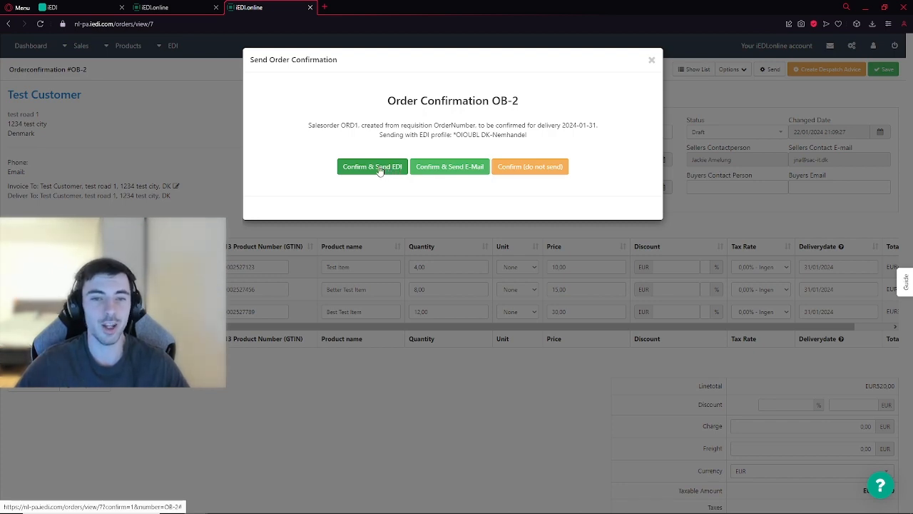
left_click(381, 170)
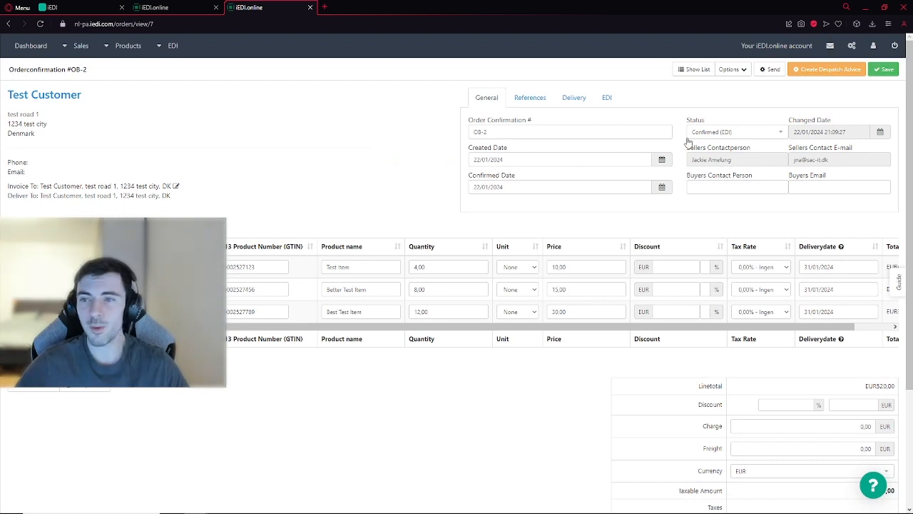
left_click_drag(686, 121, 705, 125)
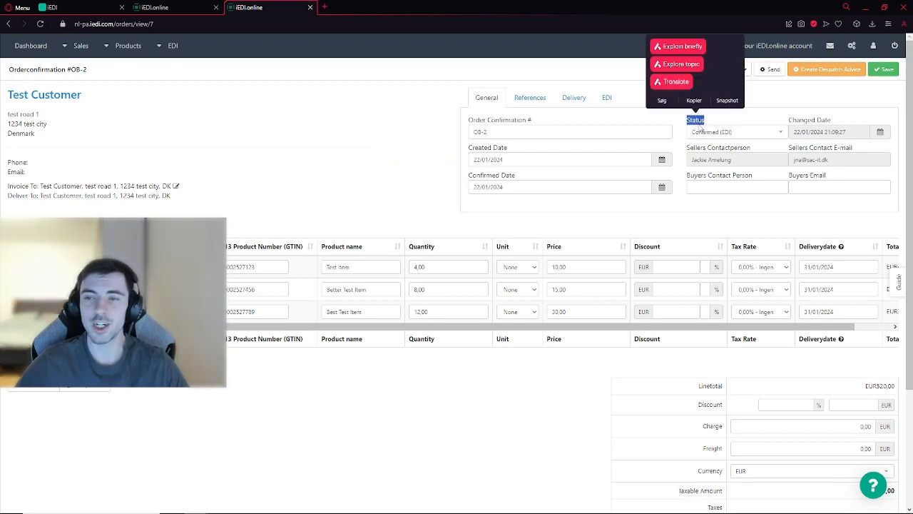
left_click(753, 123)
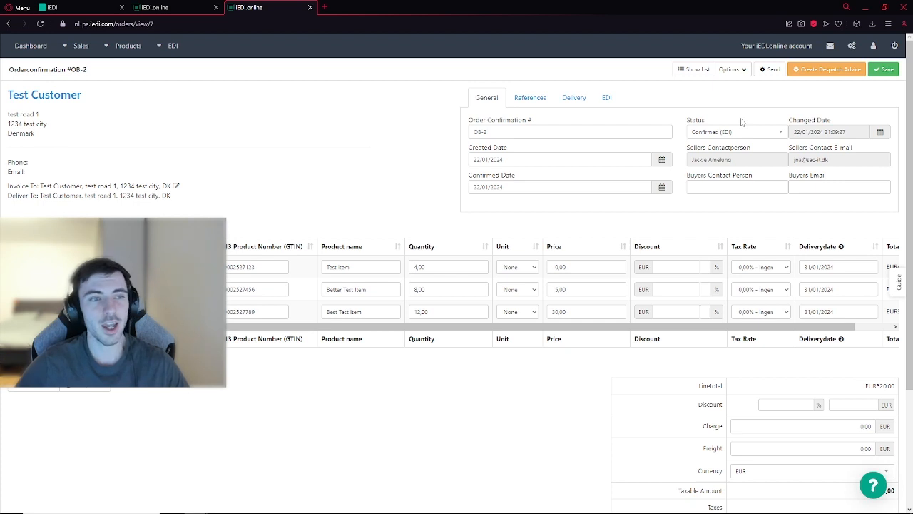
Step: Create a despatch advice from the order confirmation and set its number to DESADV102
left_click(817, 70)
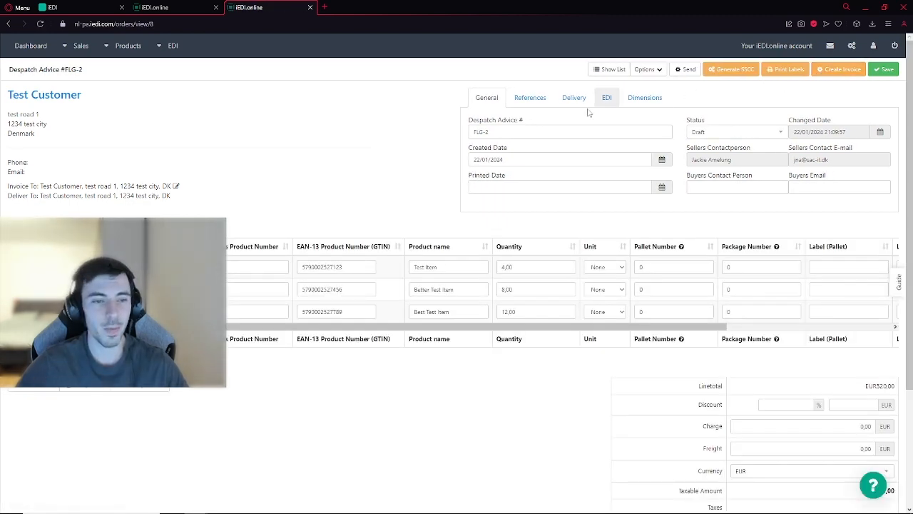
left_click_drag(9, 70, 59, 73)
left_click(59, 73)
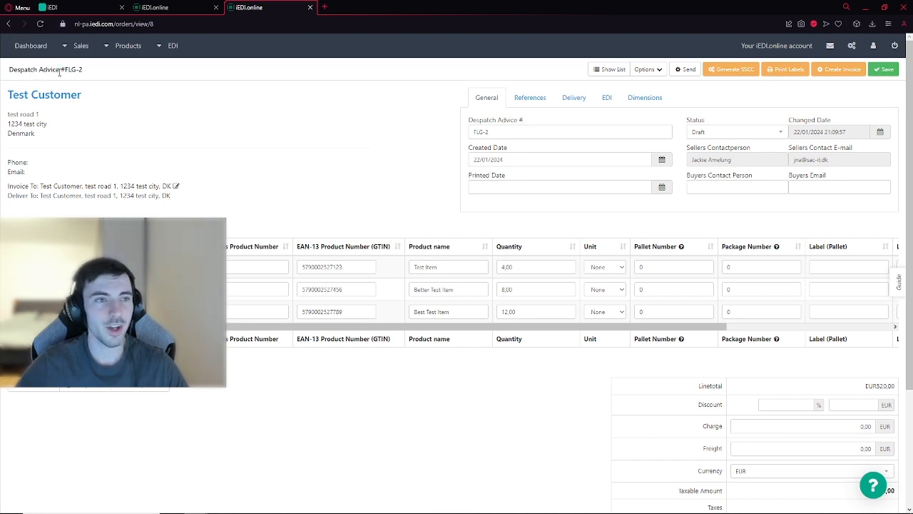
left_click_drag(491, 129, 475, 134)
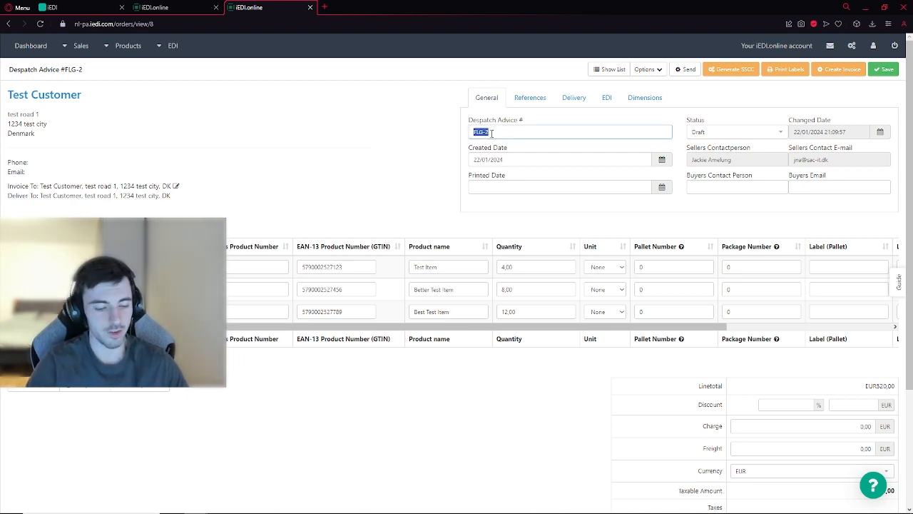
type("DESADV")
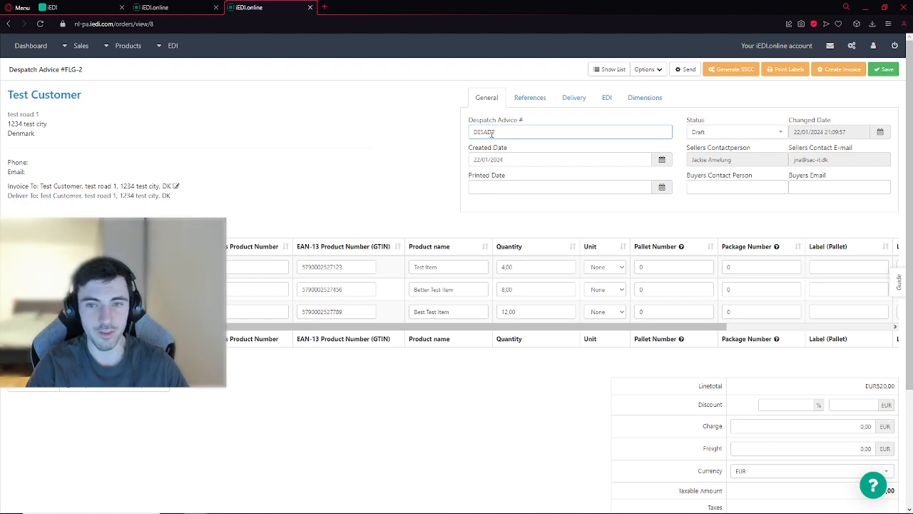
type("102")
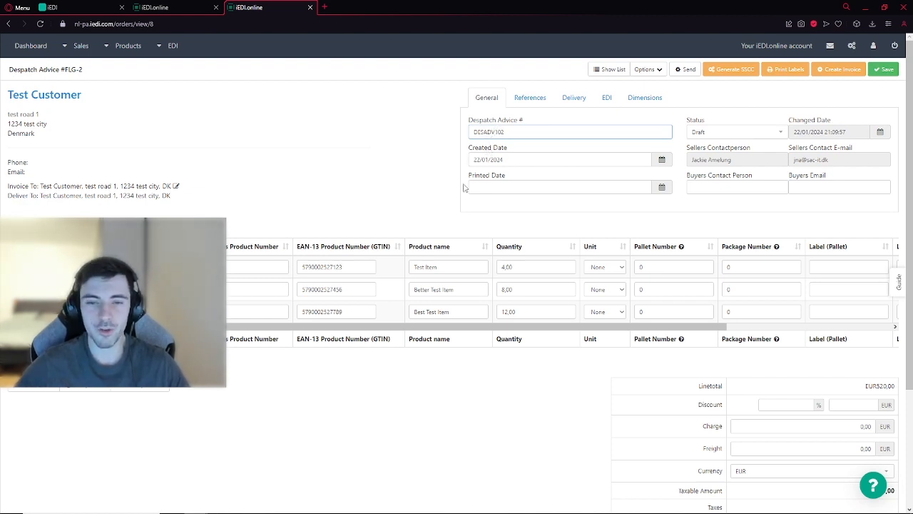
Step: Assign pallet number 1 to all three product lines of the despatch advice
left_click_drag(484, 330, 671, 328)
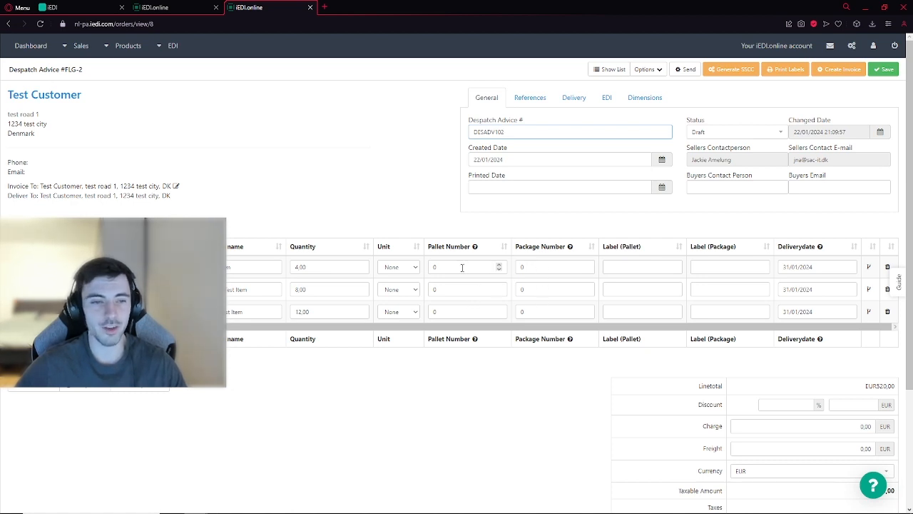
left_click_drag(452, 268, 430, 311)
type("111")
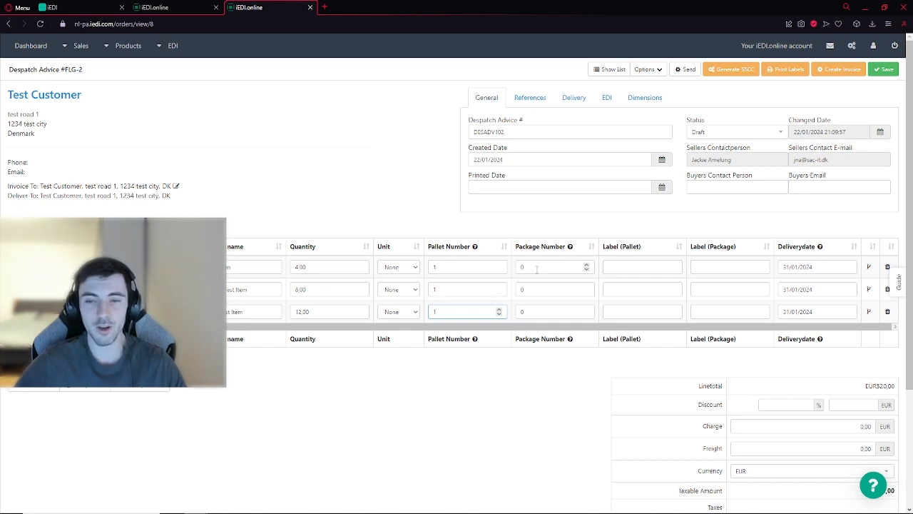
Step: Assign package numbers 1, 2 and 3 to the three product lines in order and save the despatch advice
left_click_drag(536, 269, 521, 312)
type("1")
type("2")
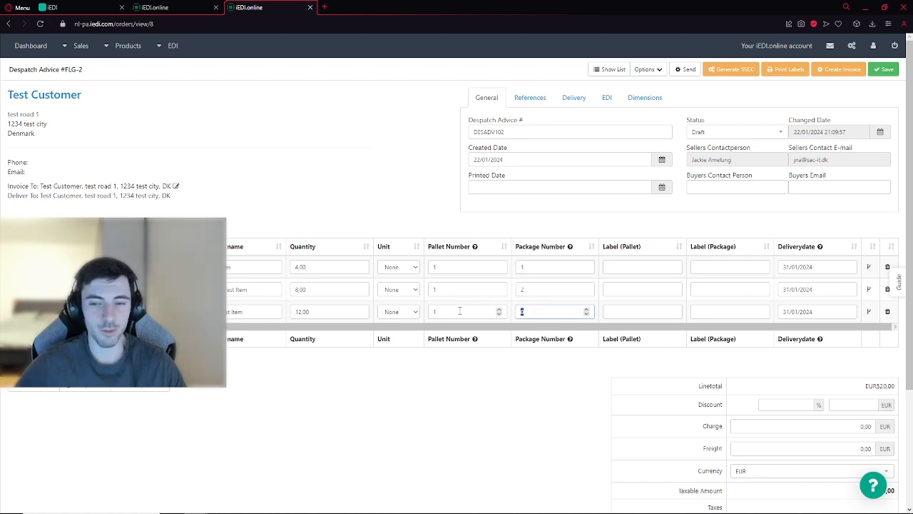
type("3")
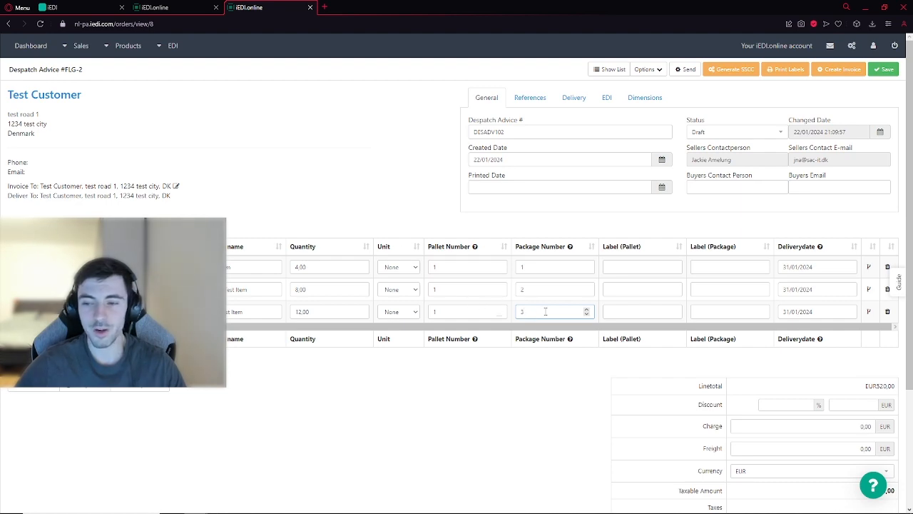
left_click(884, 70)
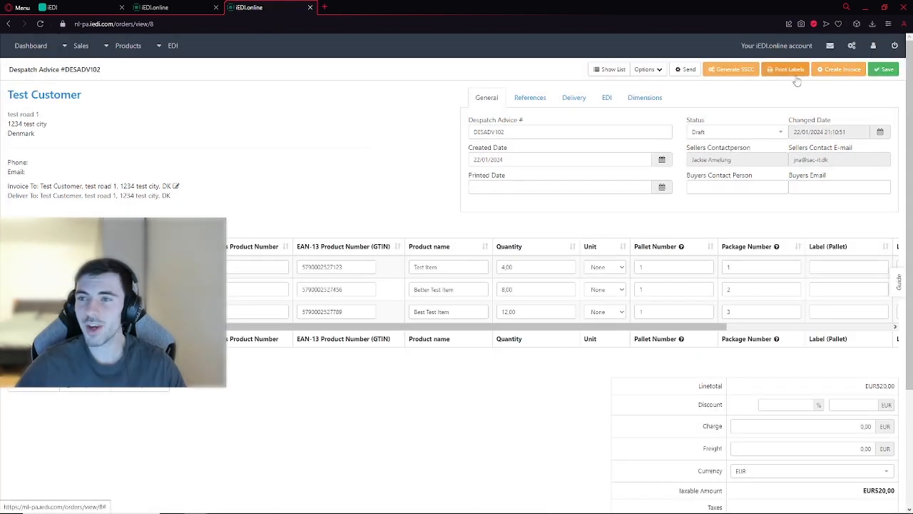
Step: Generate the SSCC codes for the despatch advice and check the pallet and package labels on its lines
left_click(733, 72)
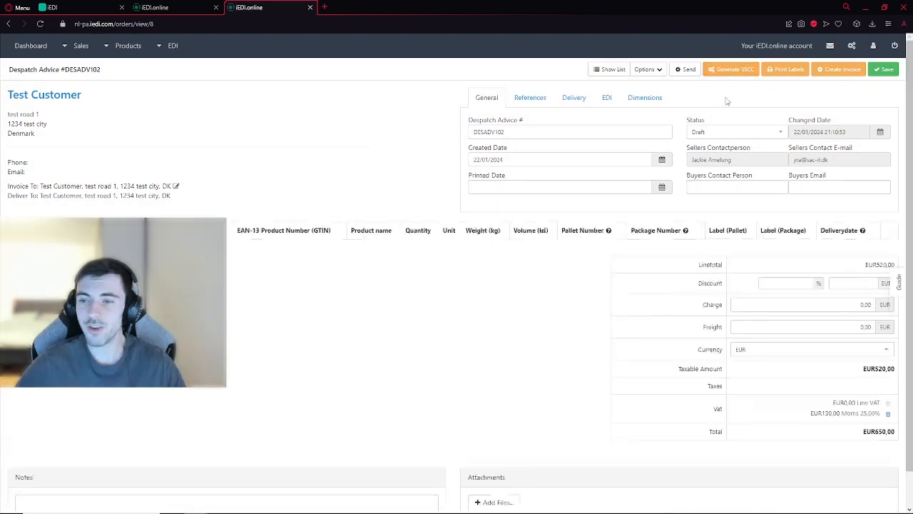
left_click_drag(646, 326, 796, 326)
left_click_drag(694, 267, 623, 266)
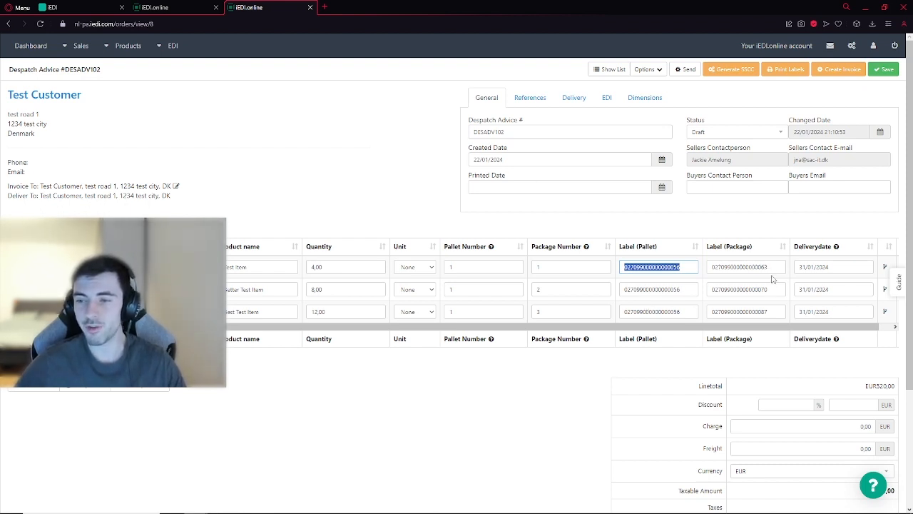
left_click_drag(771, 267, 710, 267)
left_click(728, 267)
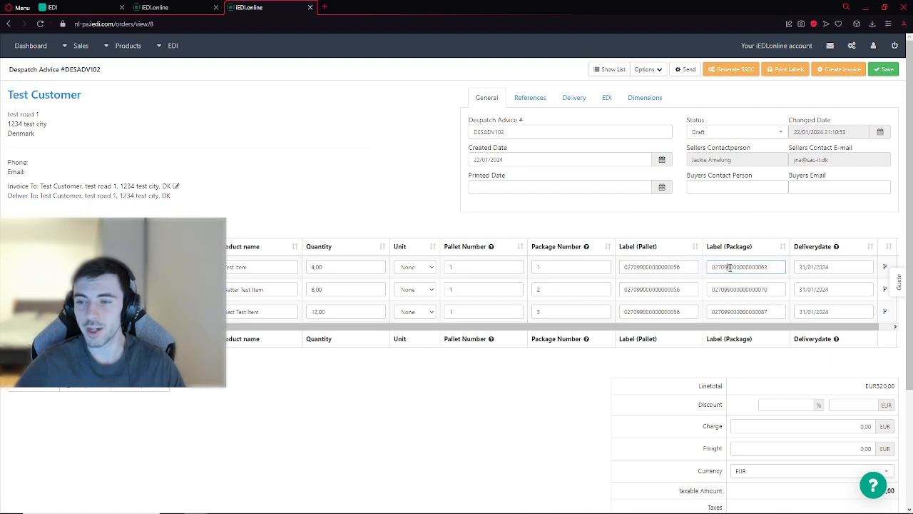
Step: Print all pallet and package SSCC labels with the existing printing options and review both pages of the PDF
left_click(784, 71)
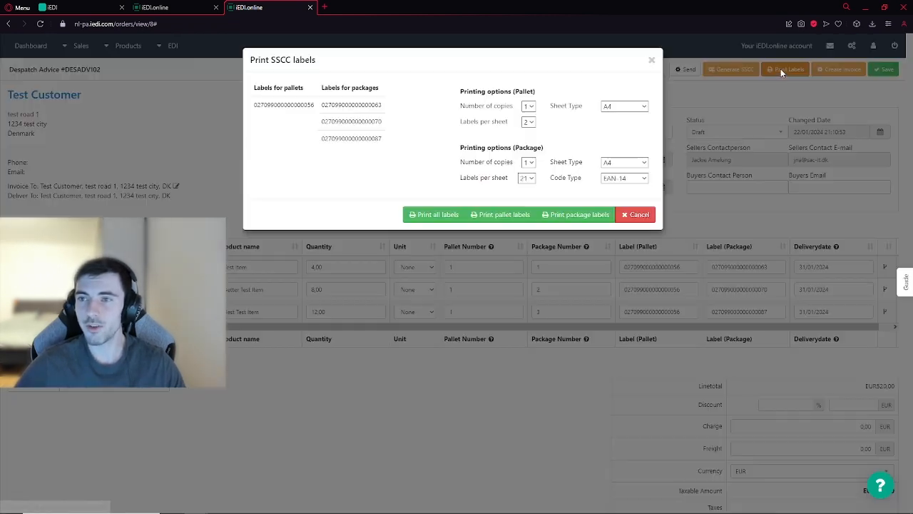
left_click(433, 214)
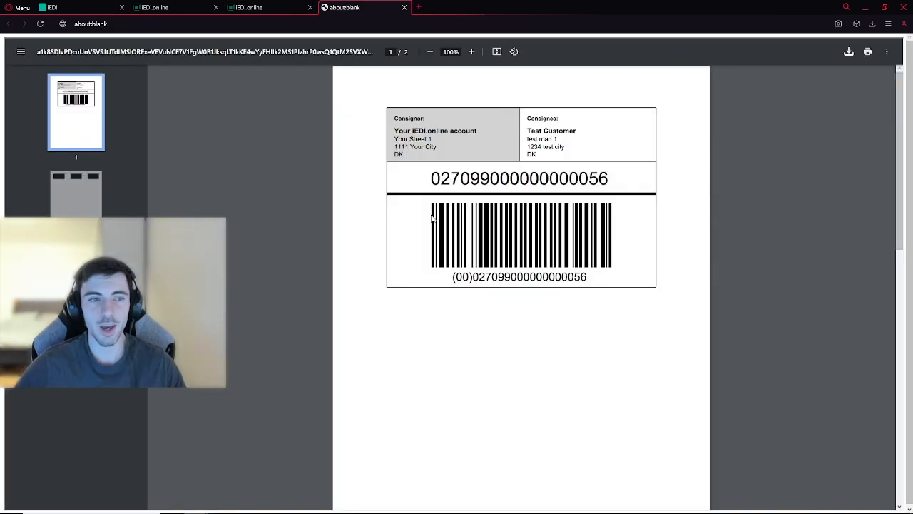
scroll(432, 220, "down", 4)
scroll(432, 219, "down", 1)
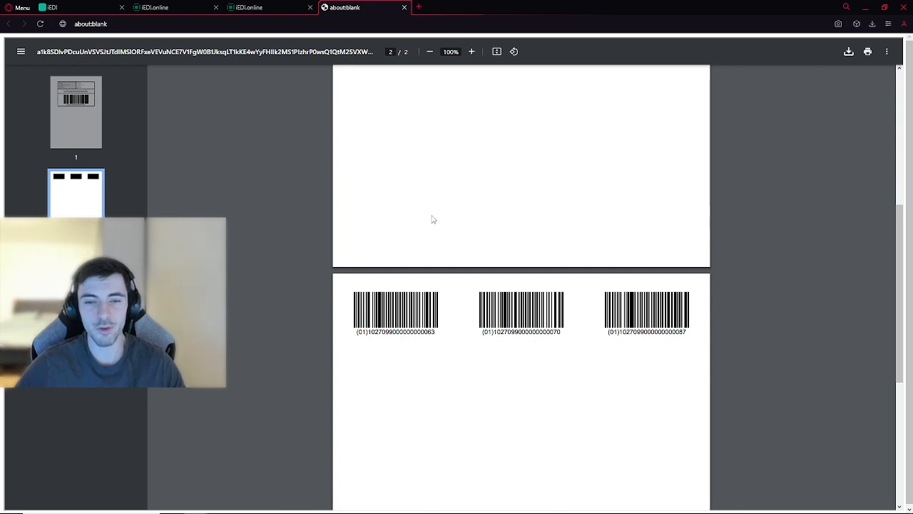
scroll(433, 207, "up", 8)
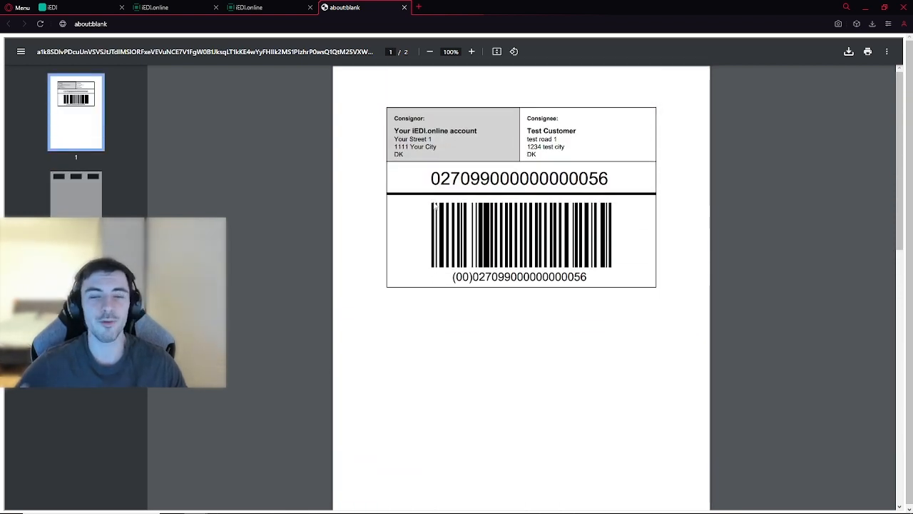
Step: Return to the despatch advice and send it to the customer by EDI
left_click(288, 5)
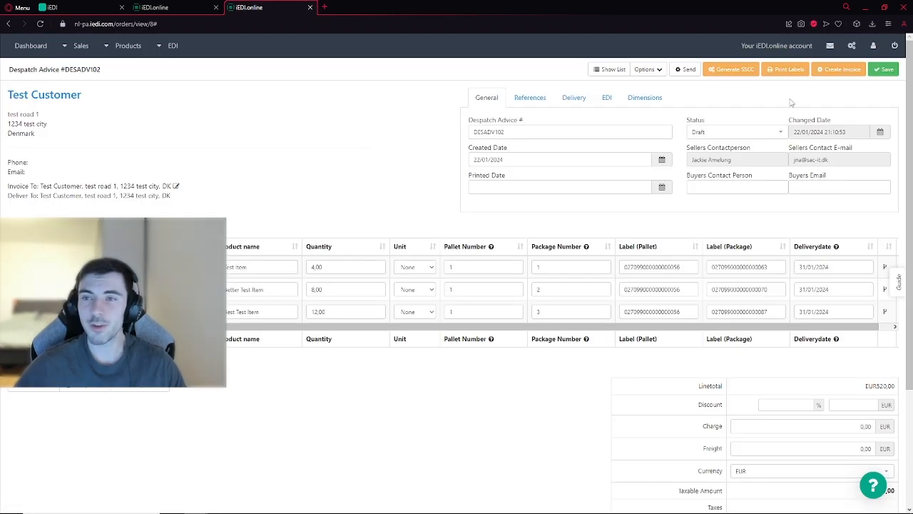
left_click(685, 70)
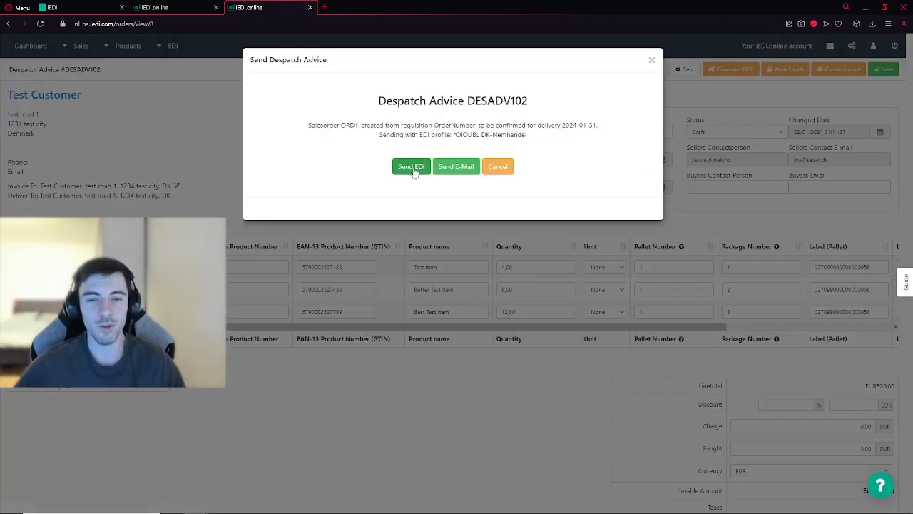
left_click(414, 172)
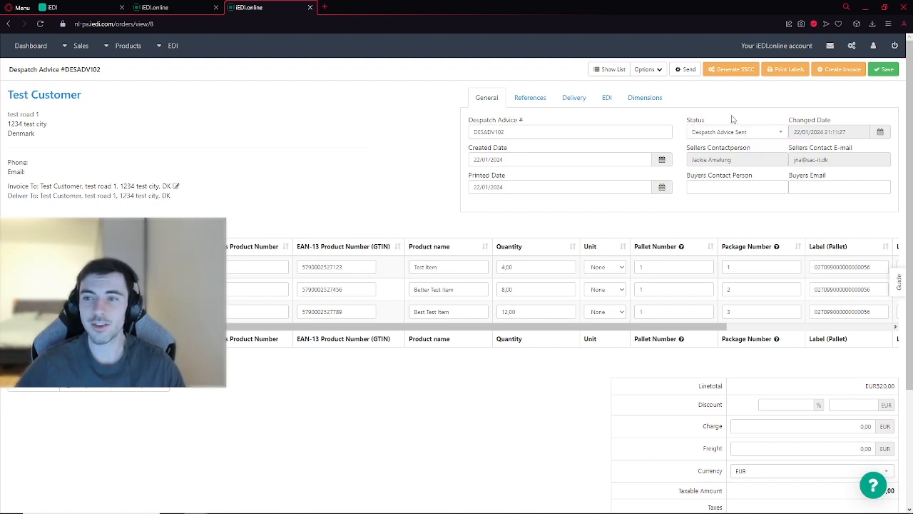
Step: Create an invoice from the despatch advice with the existing date and sequence, and set its invoice number to INV102
left_click(836, 71)
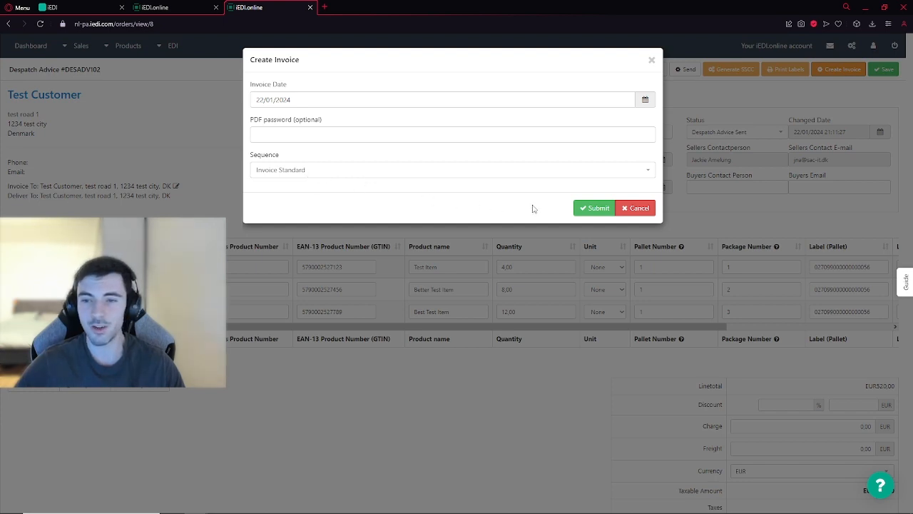
left_click(591, 209)
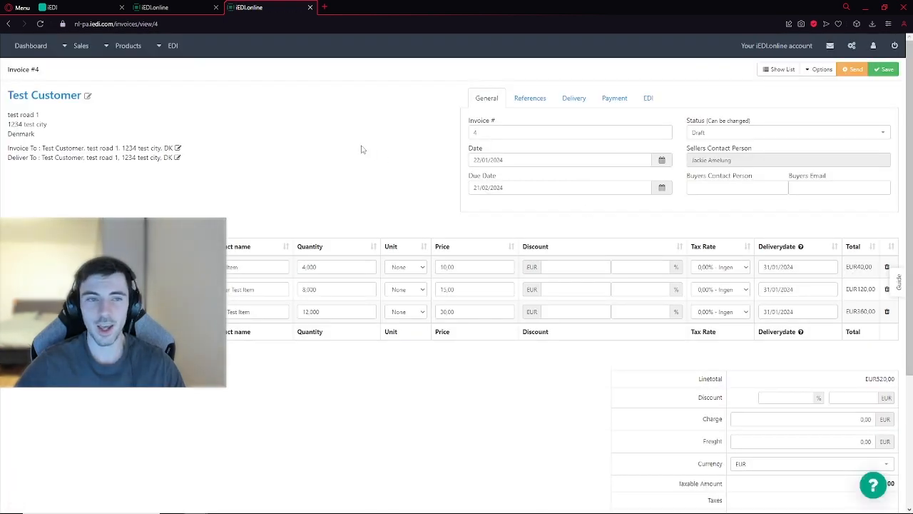
left_click(488, 133)
type("INV")
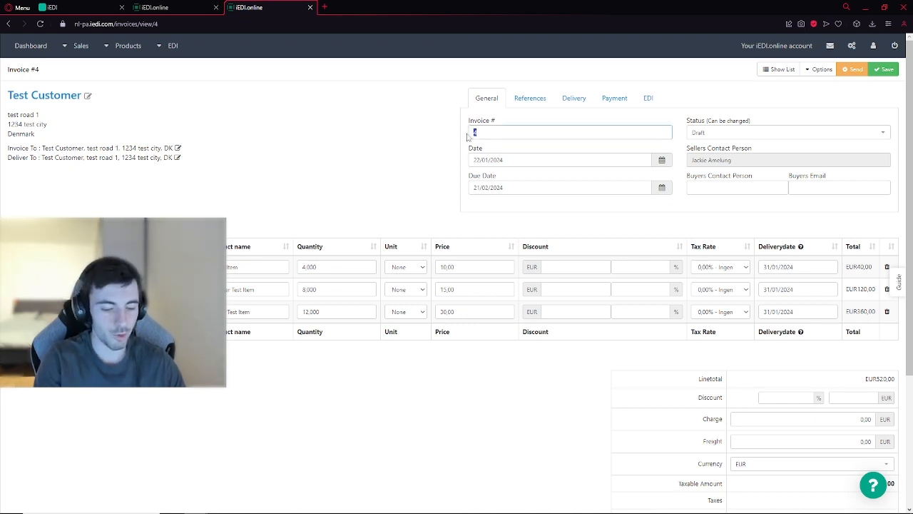
type("102")
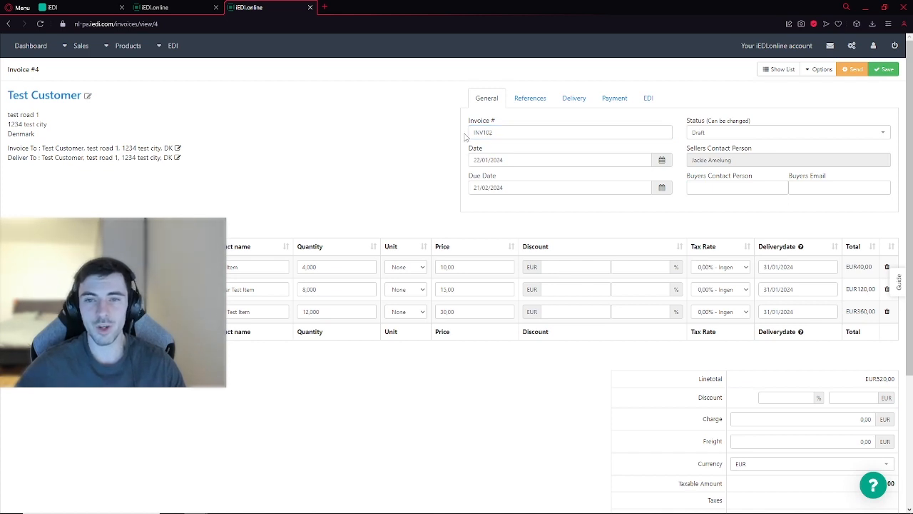
left_click(457, 269)
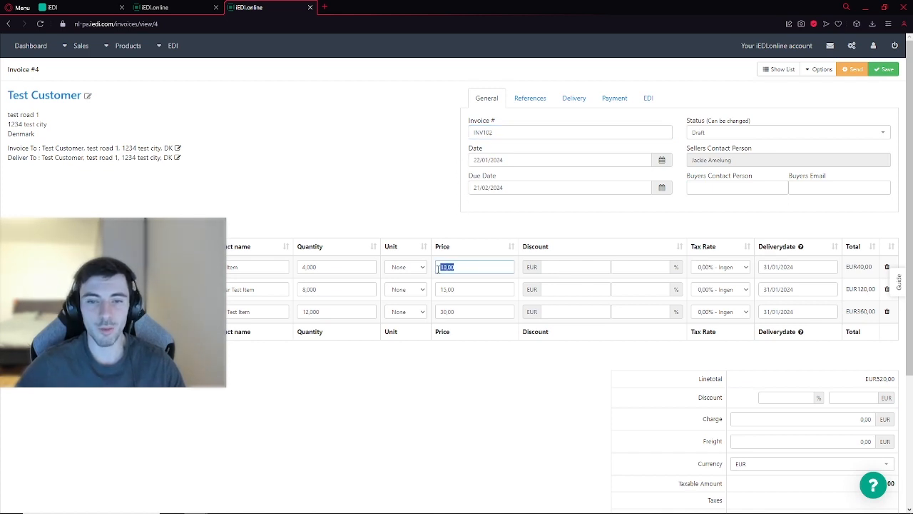
left_click_drag(320, 268, 293, 266)
left_click(350, 189)
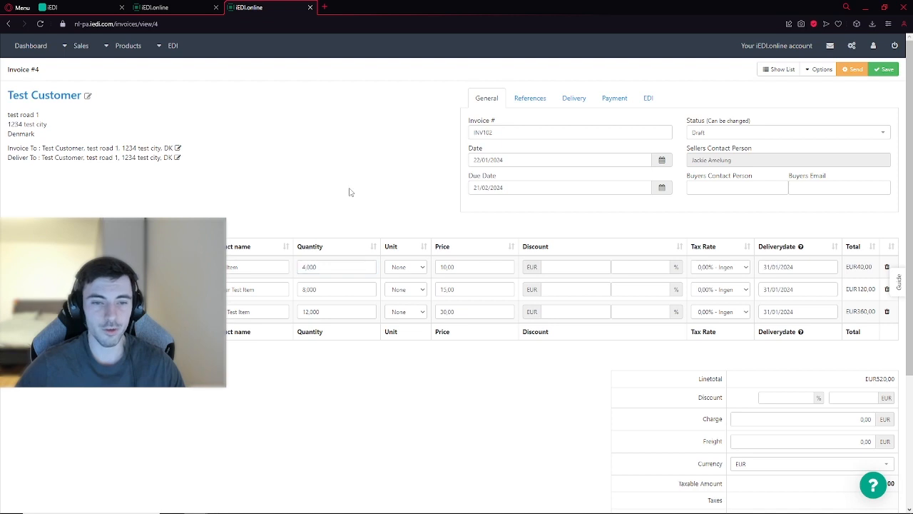
Step: Set the invoice's due date to 21/03/2024 and save the invoice
left_click_drag(468, 177, 497, 179)
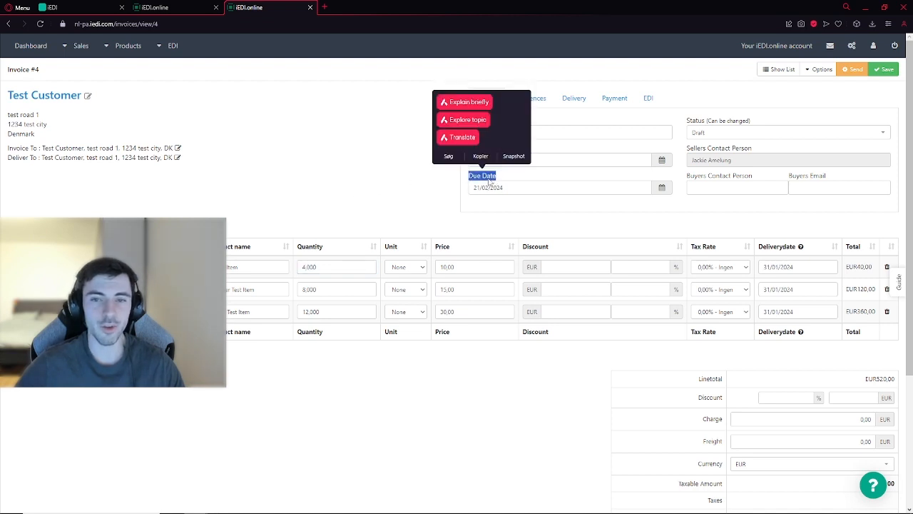
left_click(490, 183)
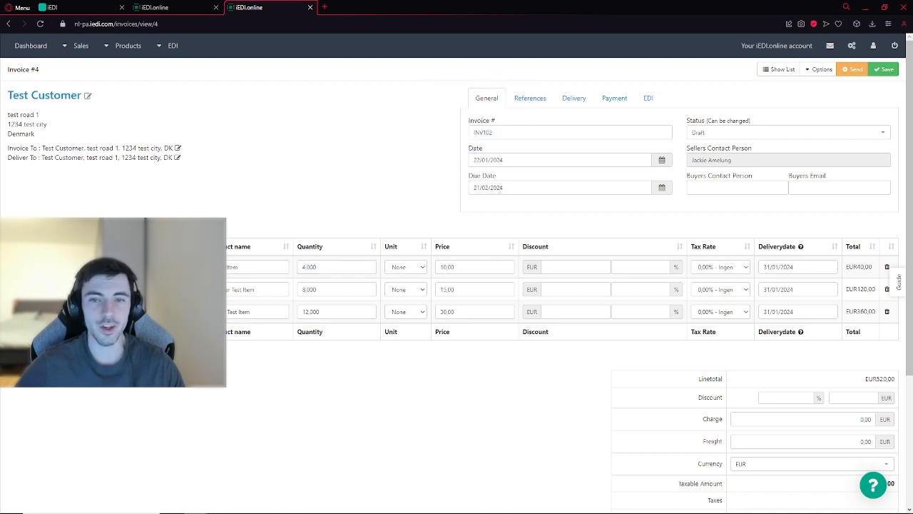
left_click(500, 190)
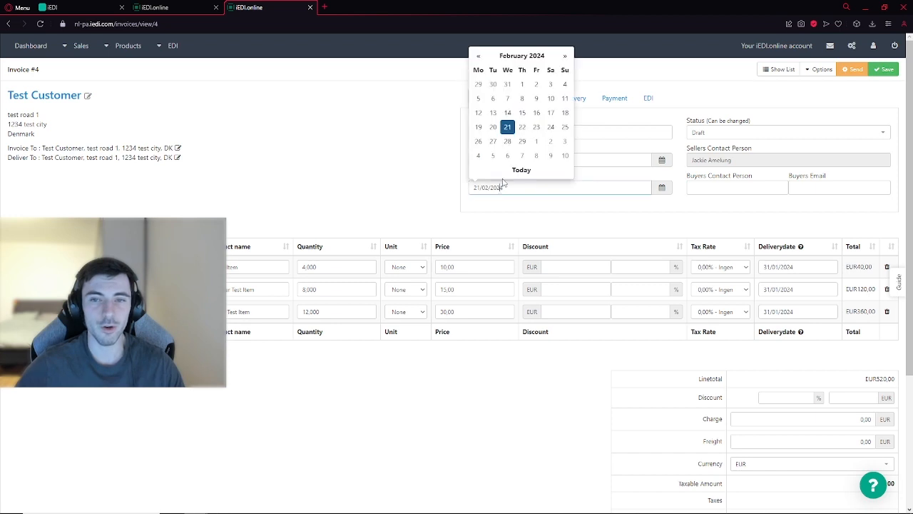
left_click(565, 57)
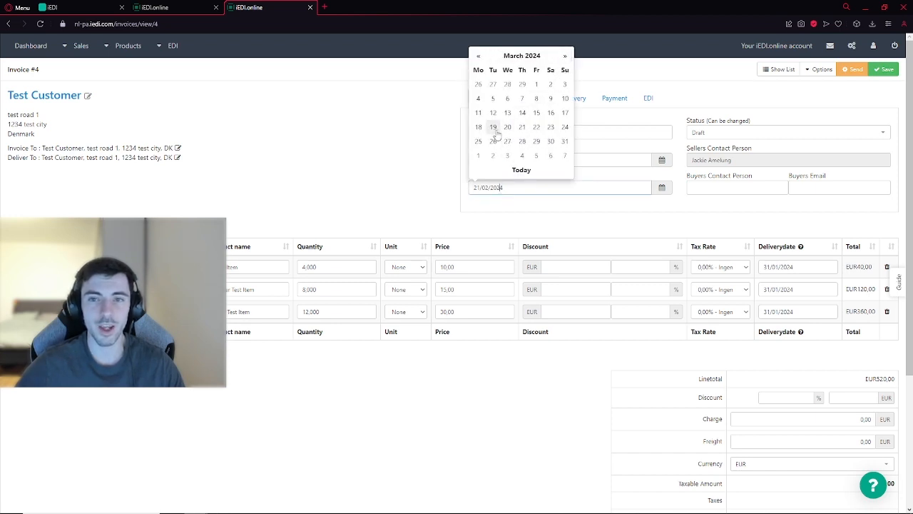
left_click(523, 127)
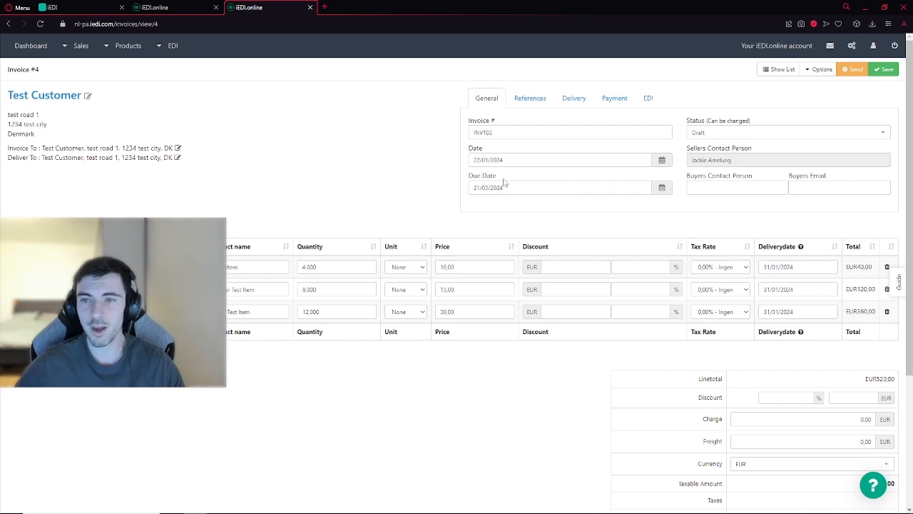
left_click(886, 70)
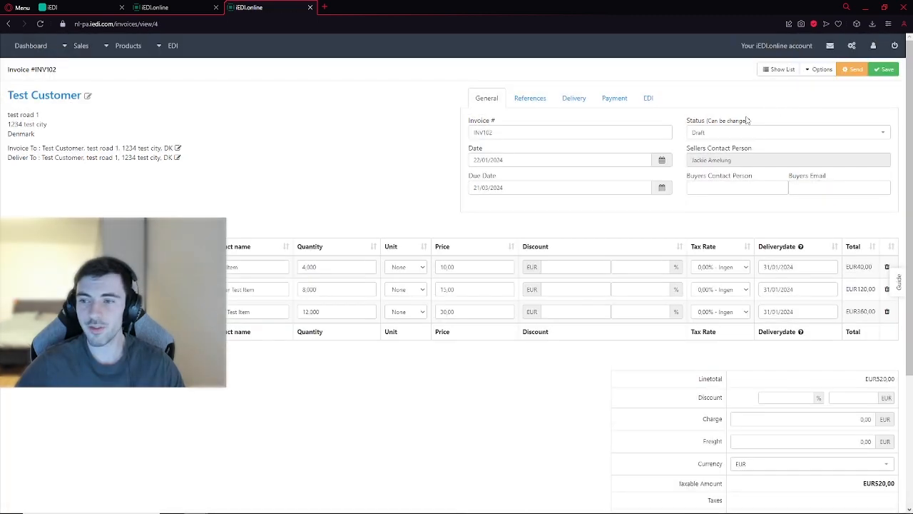
Step: Check the line total and the final balance in the invoice's totals section
scroll(747, 120, "down", 3)
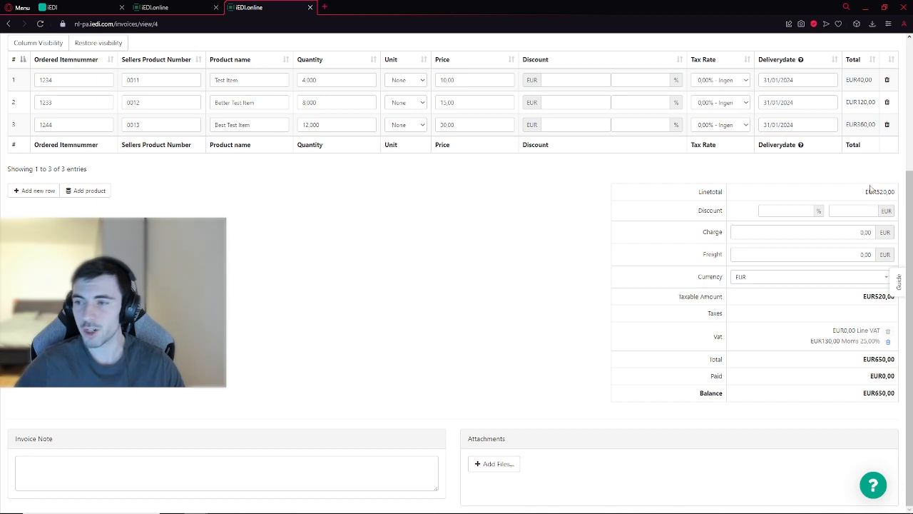
left_click_drag(877, 192, 896, 192)
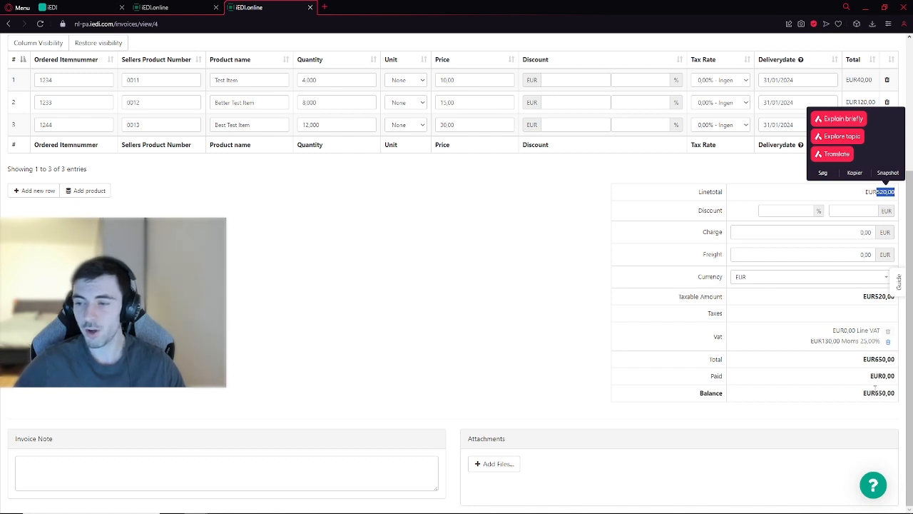
left_click_drag(876, 393, 887, 394)
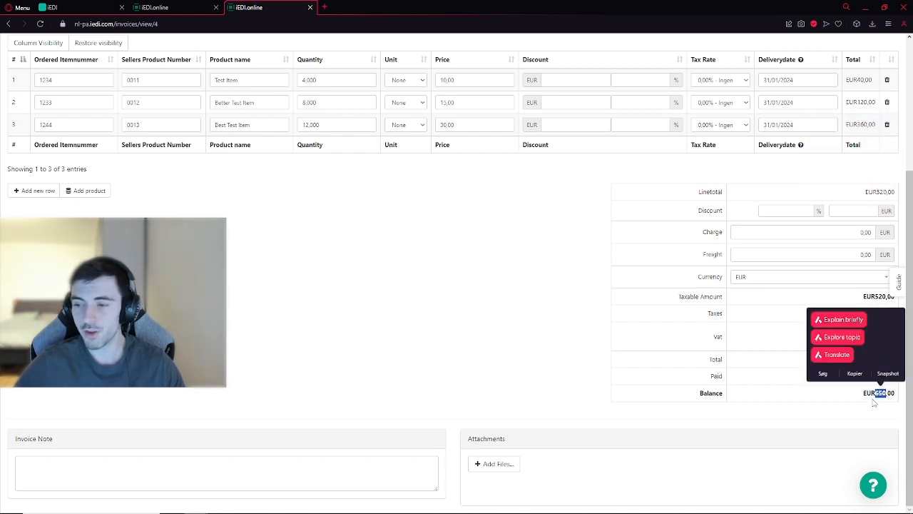
left_click(885, 407)
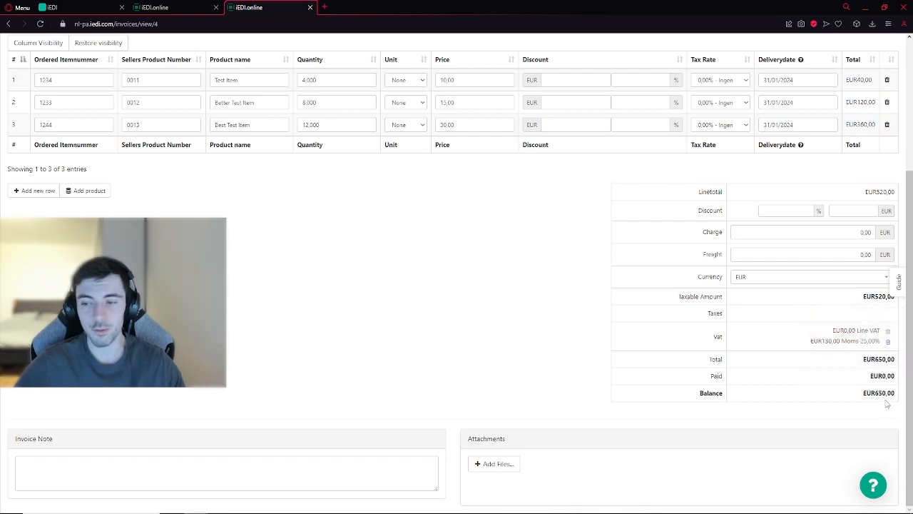
scroll(885, 403, "up", 1)
scroll(883, 400, "up", 3)
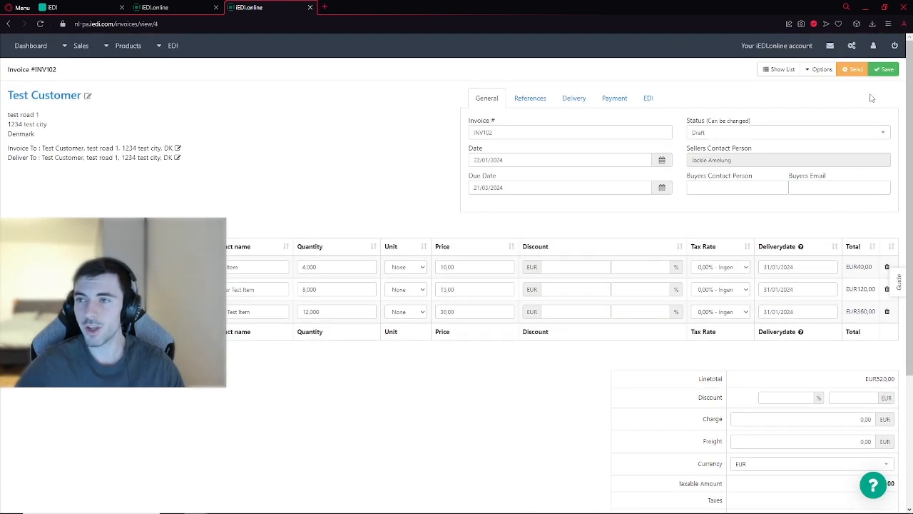
Step: Send invoice INV102 by EDI and check its status
left_click(857, 72)
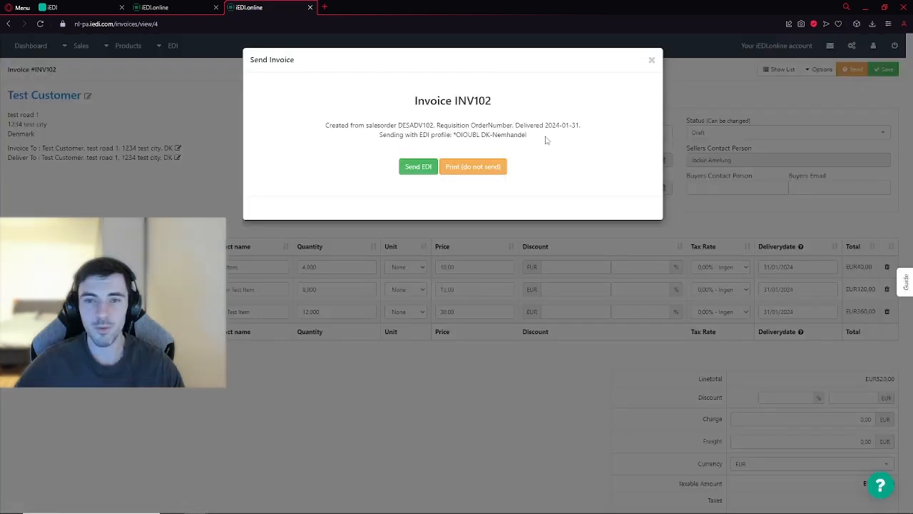
left_click(418, 170)
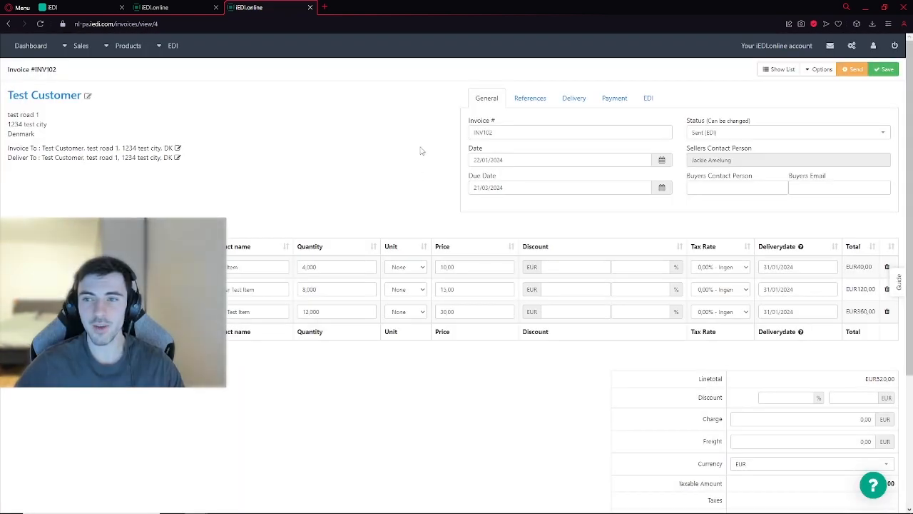
double_click(692, 122)
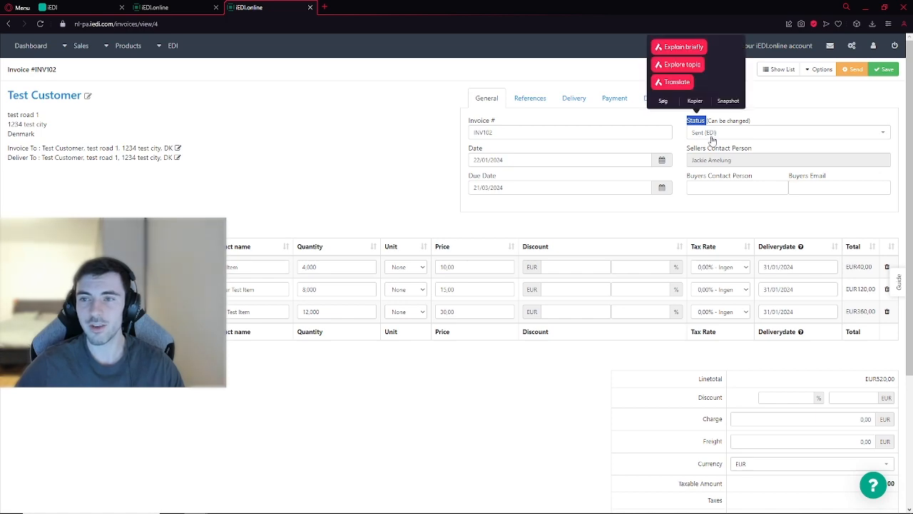
left_click(771, 114)
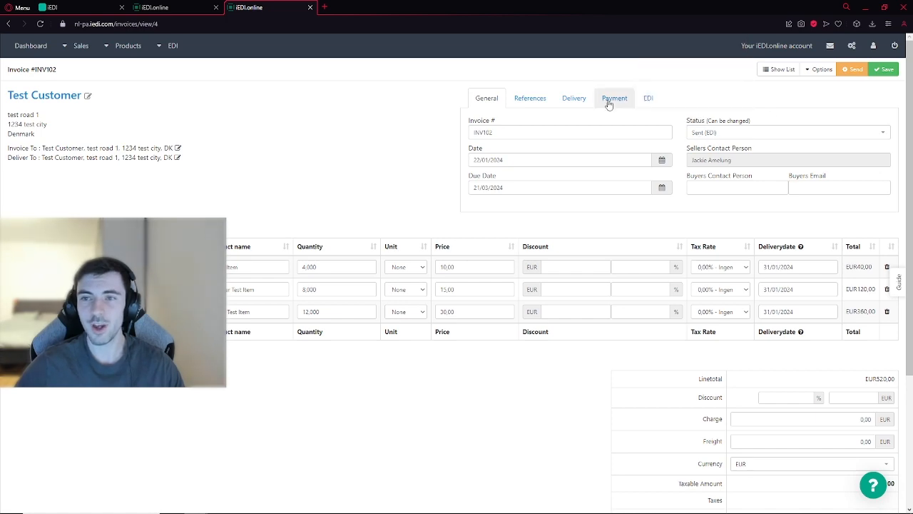
Step: Review the received order, order confirmation, despatch advice and invoice in the dashboard's recent sales orders and recent invoices lists
left_click(31, 45)
scroll(212, 136, "down", 1)
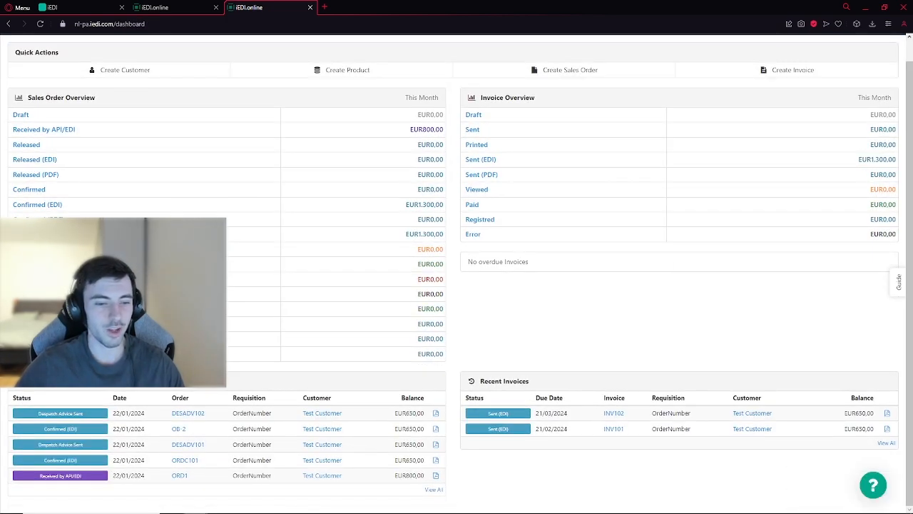
double_click(179, 475)
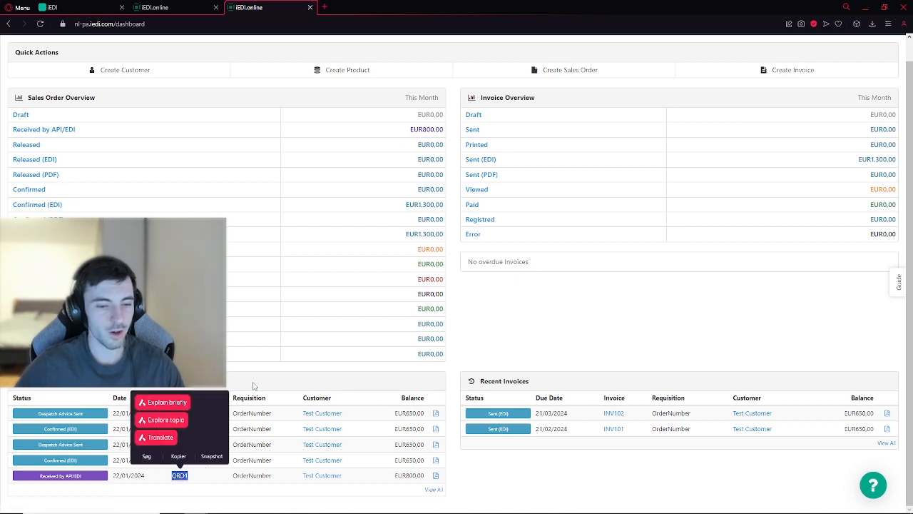
left_click(241, 394)
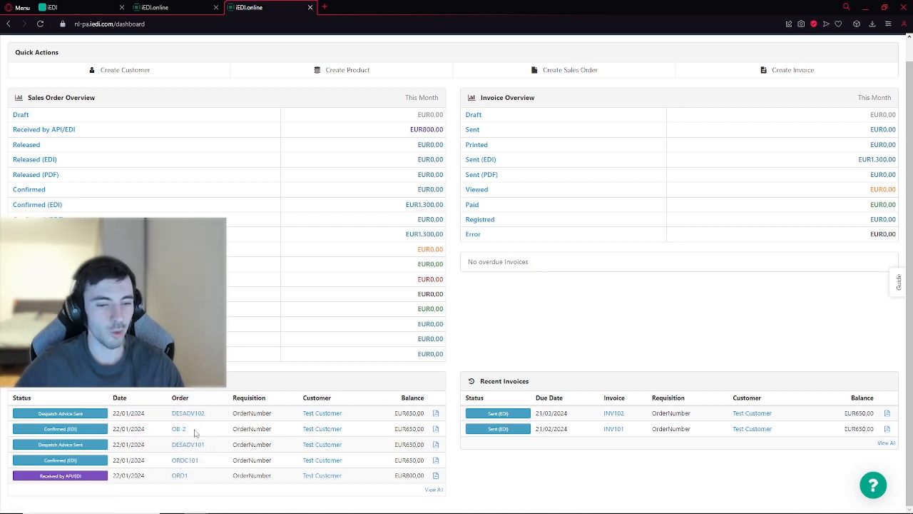
left_click_drag(193, 432, 175, 418)
left_click(288, 368)
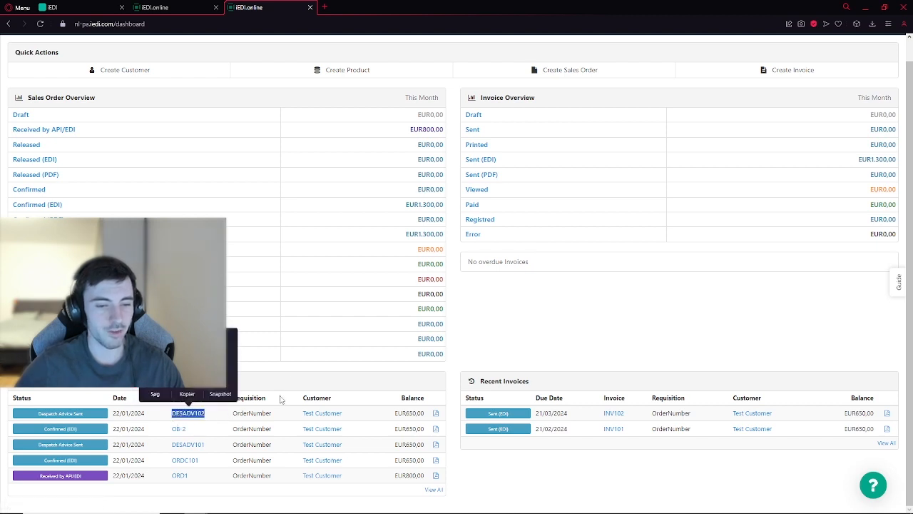
left_click(307, 376)
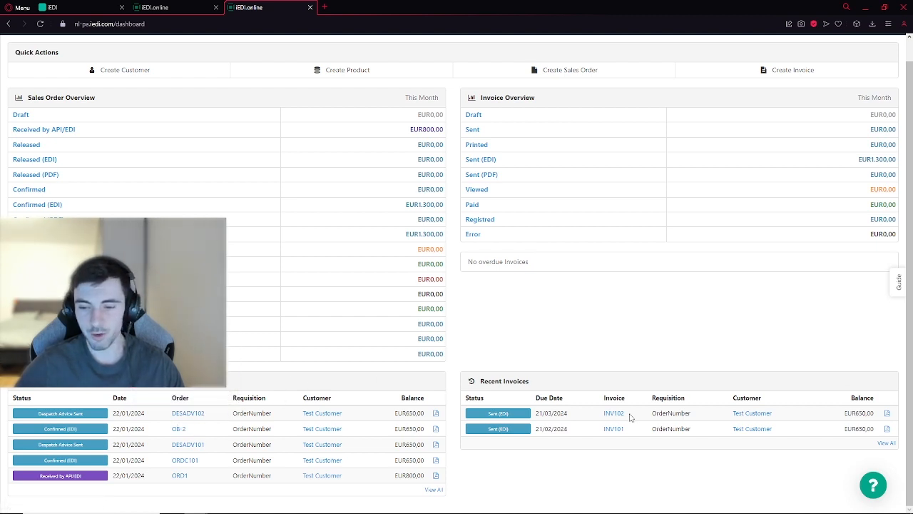
left_click_drag(631, 416, 606, 413)
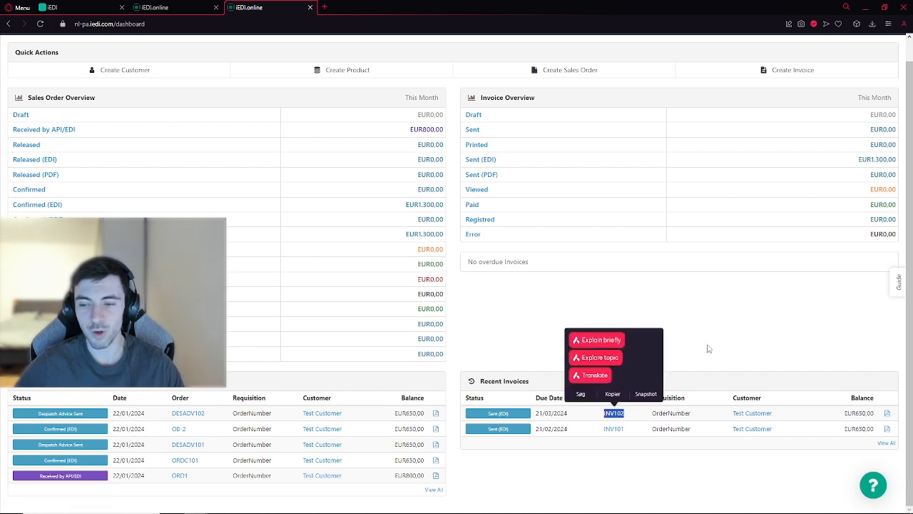
left_click(709, 348)
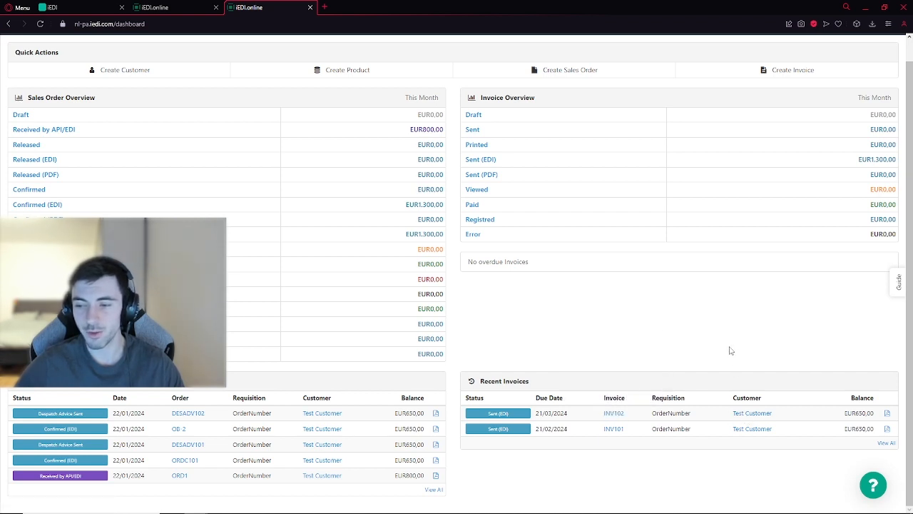
key("F5")
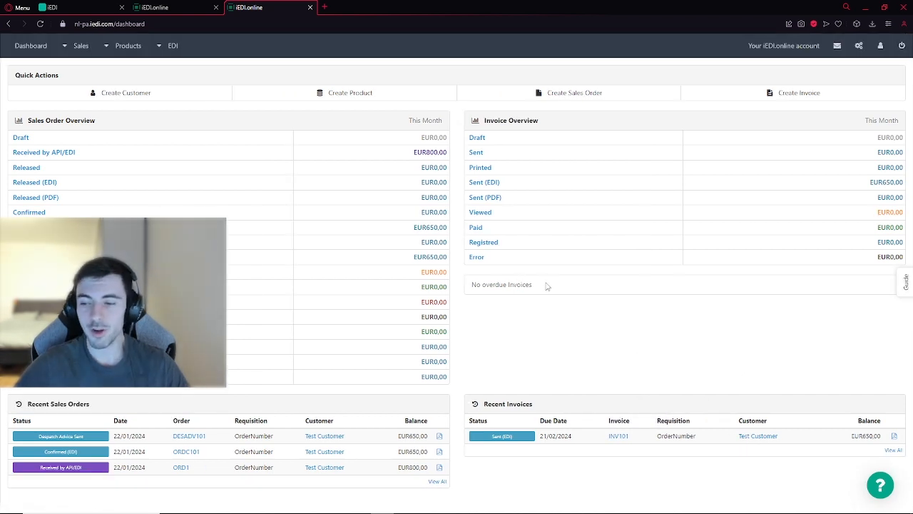